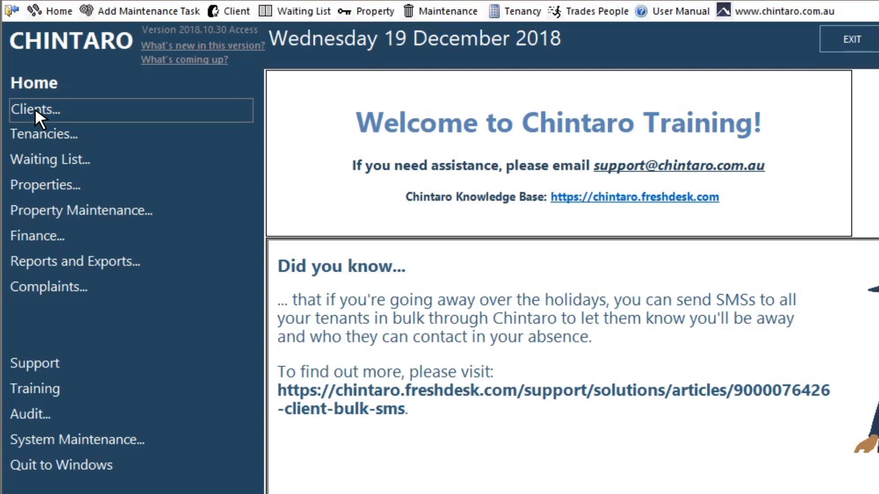
# - Open the Manage Clients list from the Clients menu and add a new client
pyautogui.click(35, 109)
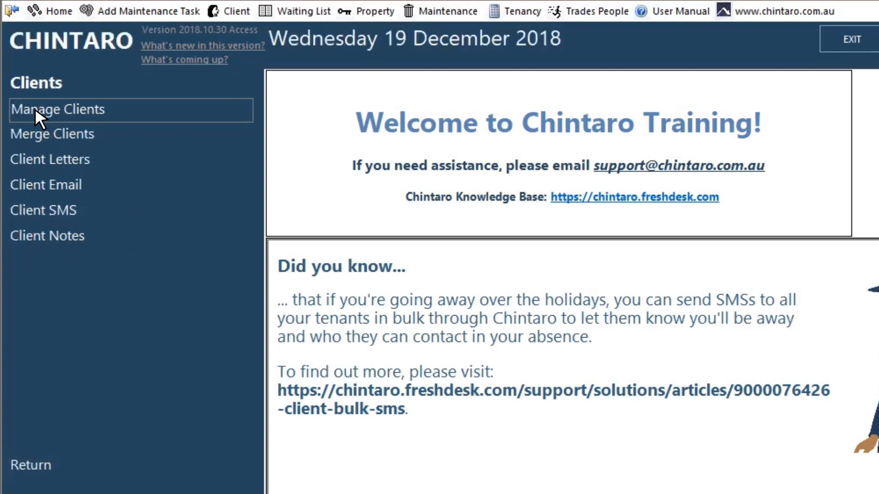
pyautogui.click(35, 109)
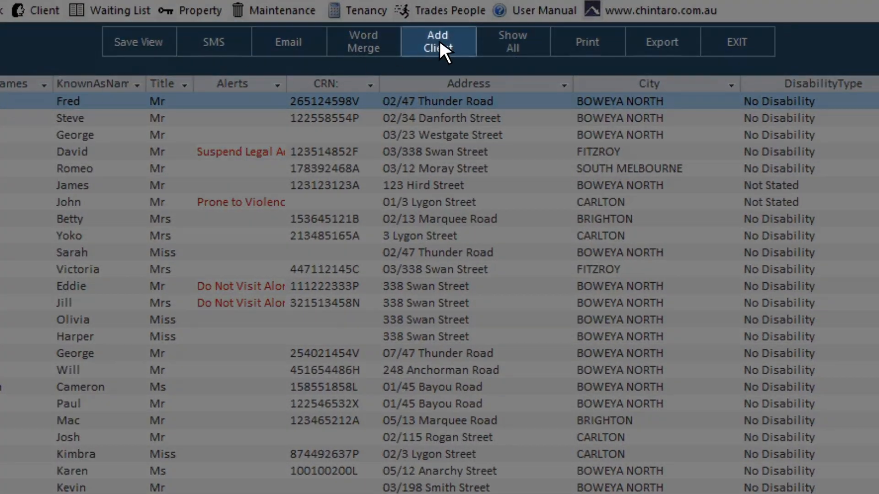
pyautogui.click(440, 40)
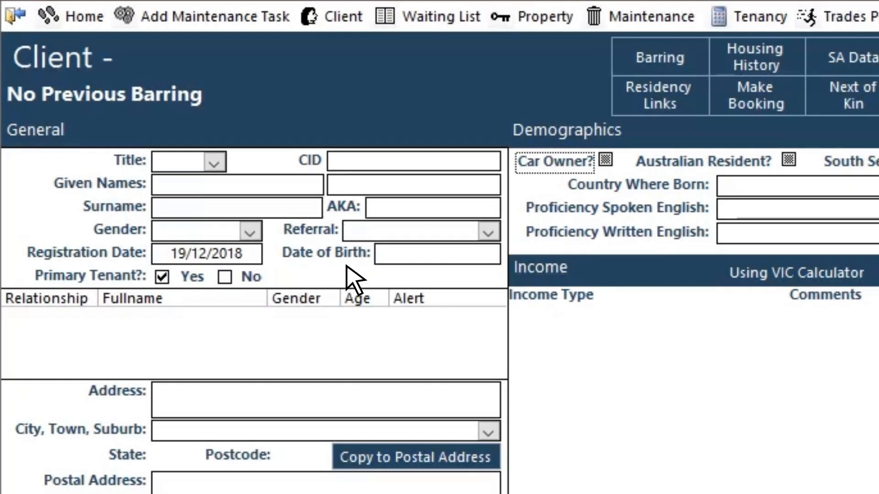
# - Set the title to Mr and enter the client's two given names and surname
pyautogui.click(214, 163)
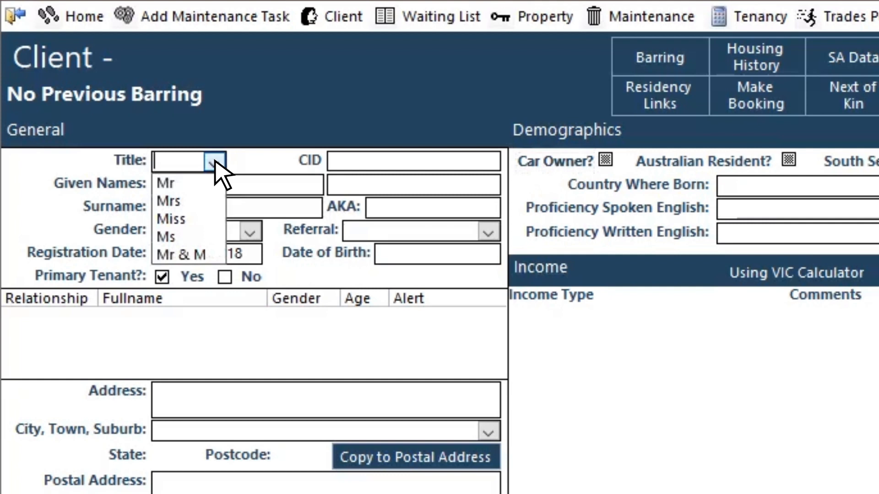
pyautogui.click(216, 186)
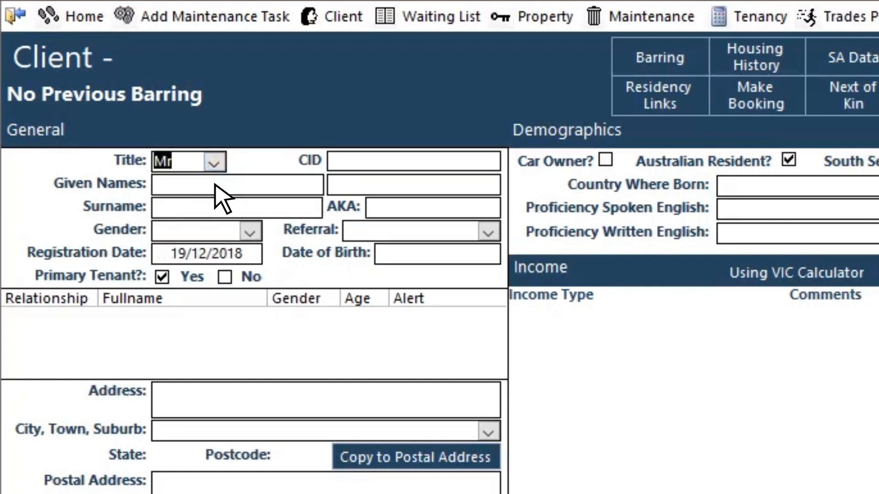
pyautogui.click(215, 185)
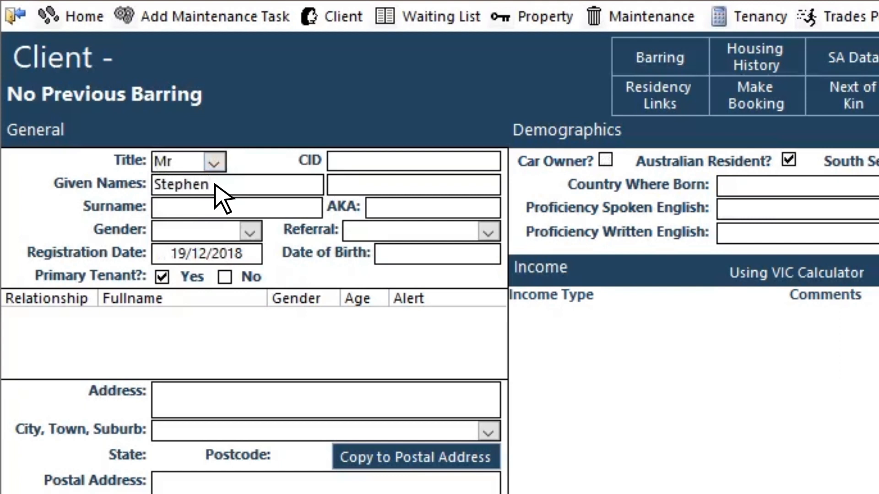
pyautogui.click(388, 185)
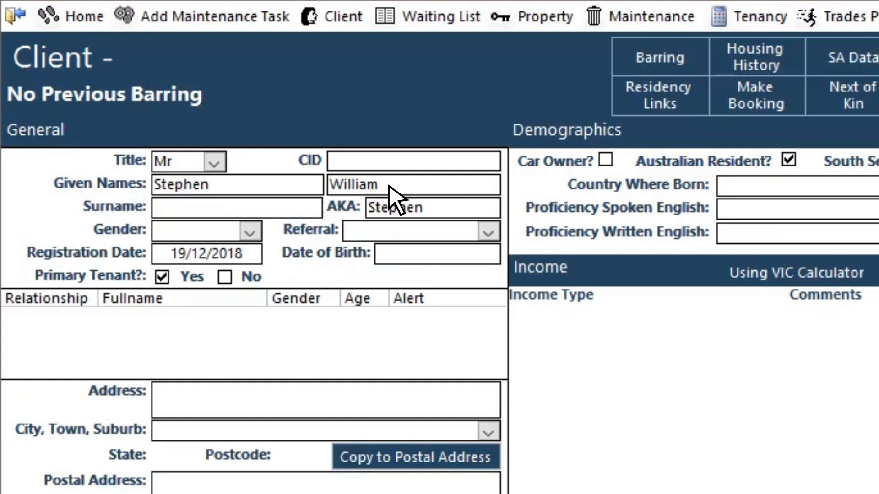
pyautogui.click(204, 211)
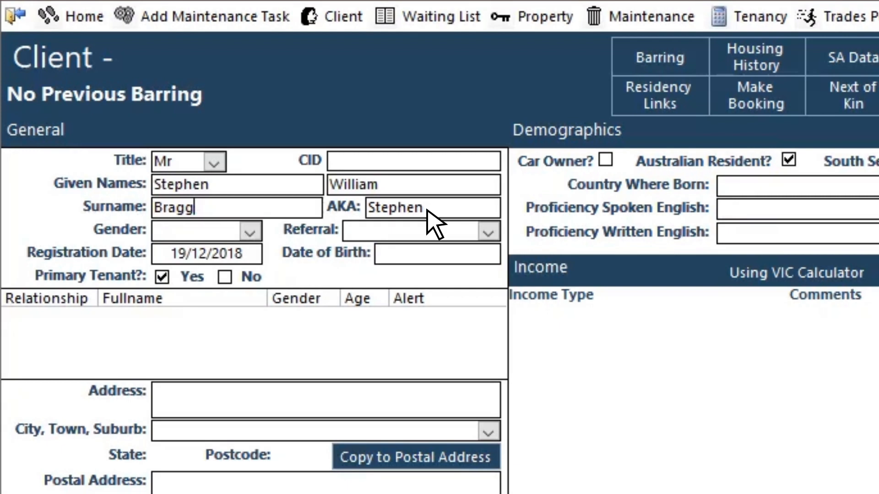
# - Replace the known-as name with the client's nickname and set gender to Male
pyautogui.click(427, 211)
pyautogui.moveTo(427, 210); pyautogui.dragTo(369, 207)
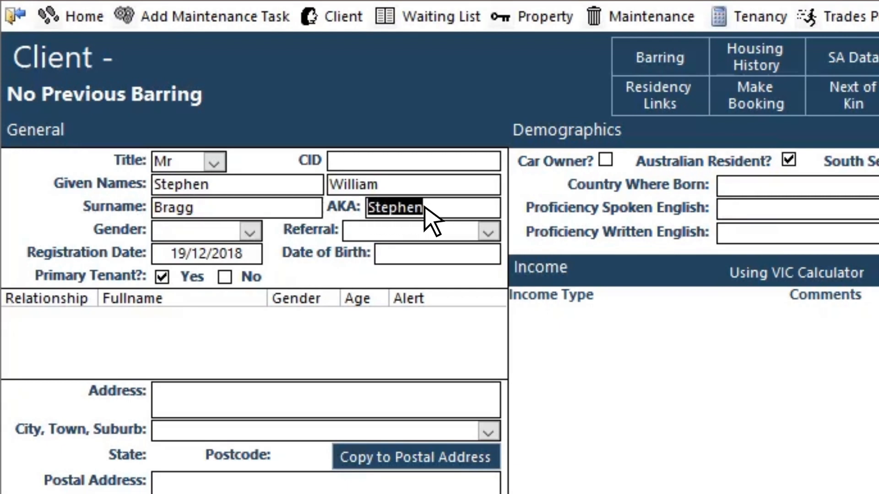
pyautogui.write('Billy')
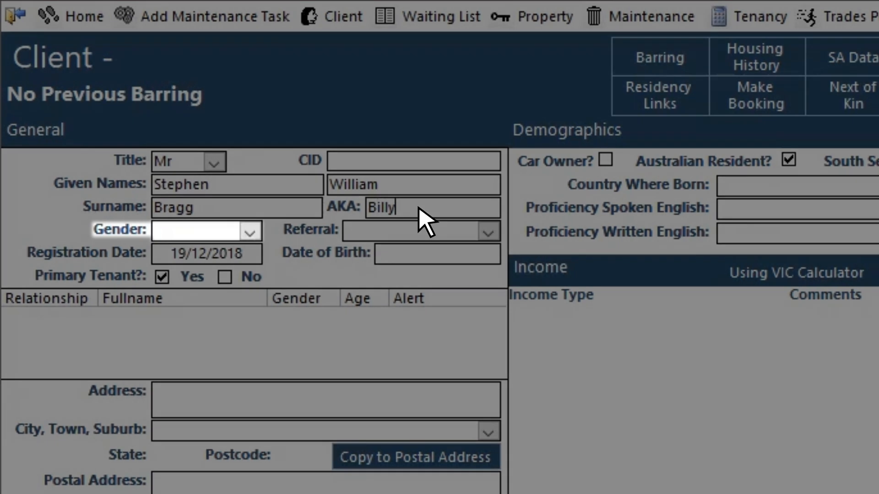
pyautogui.click(249, 232)
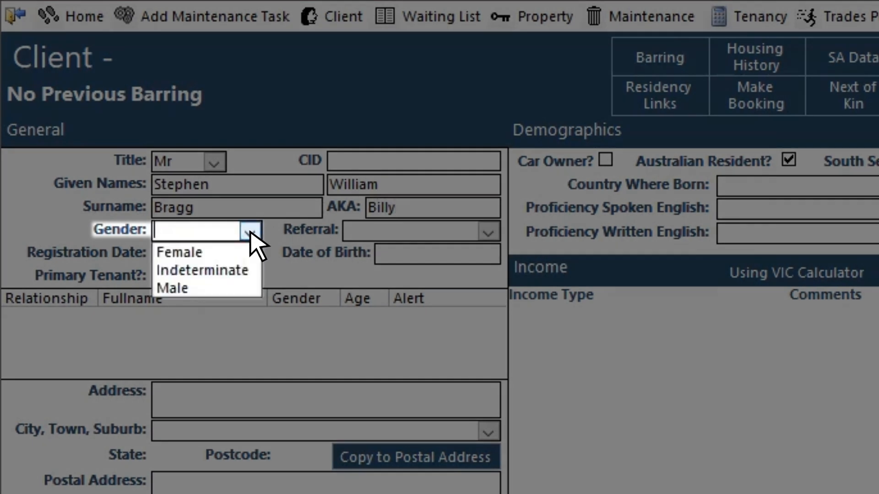
pyautogui.click(249, 289)
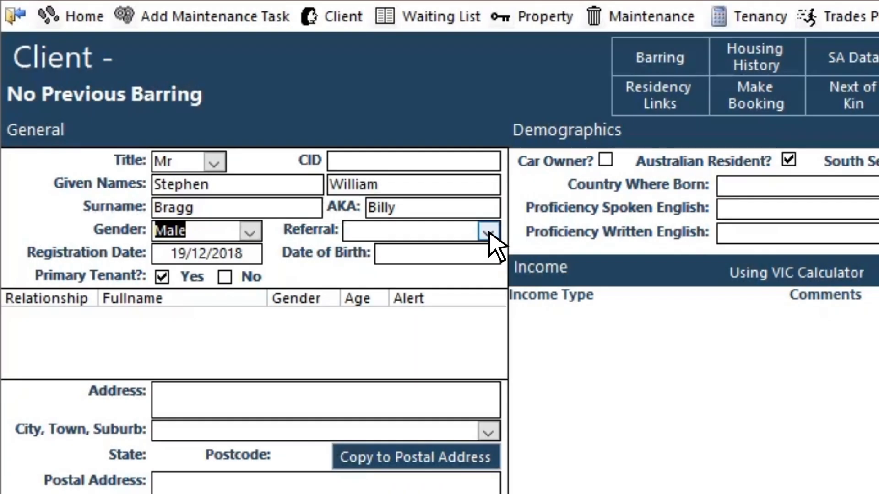
# - Set the referral source to Self, Family, Friends
pyautogui.click(488, 233)
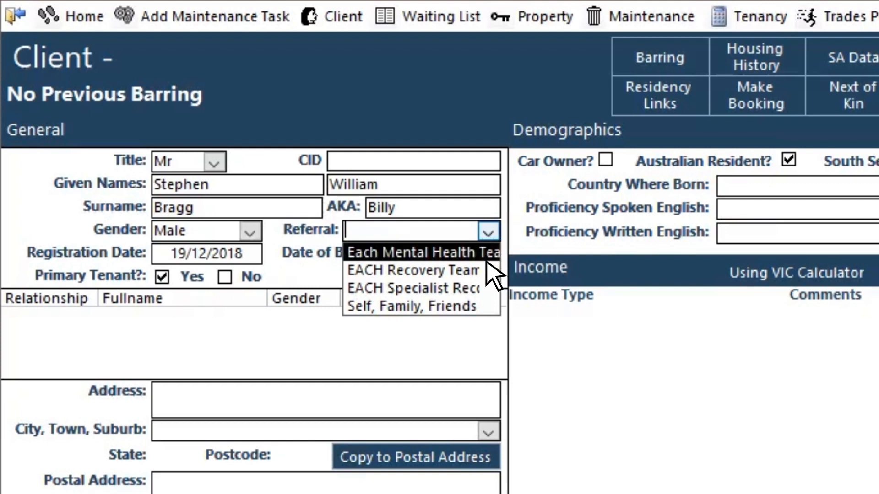
pyautogui.click(482, 306)
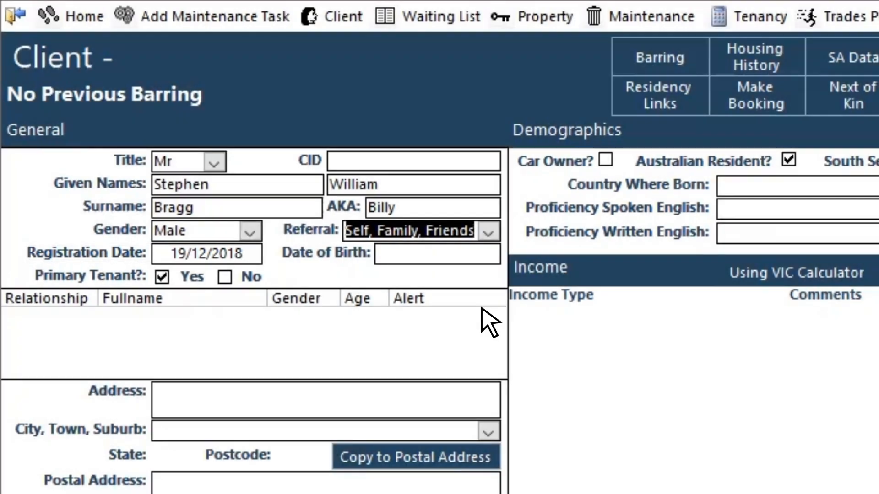
pyautogui.click(244, 255)
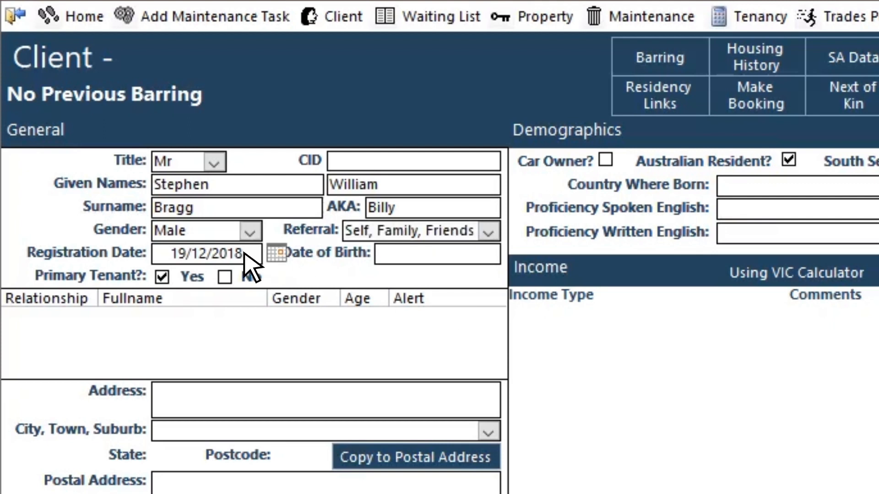
pyautogui.click(276, 253)
pyautogui.click(276, 253)
pyautogui.doubleClick(219, 255)
pyautogui.moveTo(218, 255); pyautogui.dragTo(176, 254)
pyautogui.click(257, 255)
pyautogui.click(440, 253)
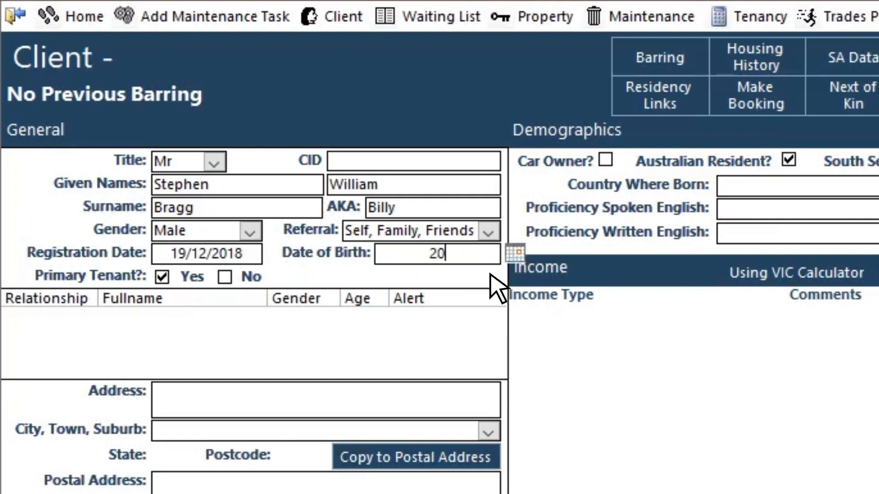
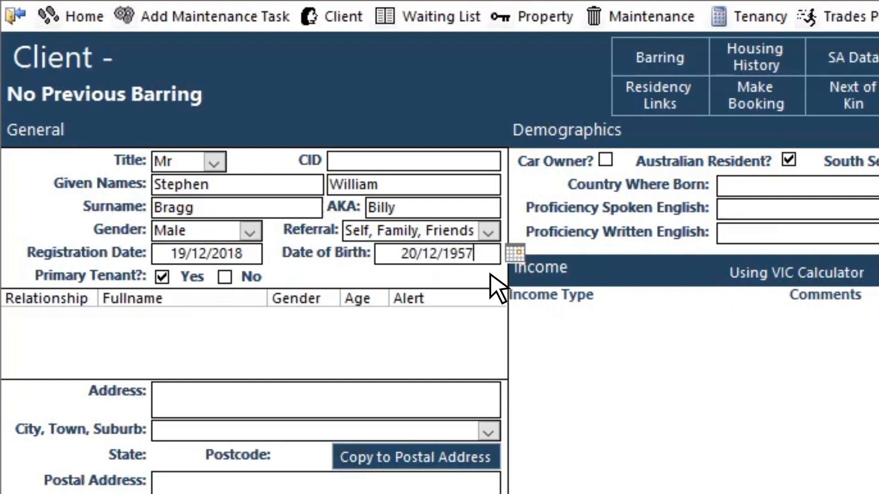
pyautogui.press('Tab')
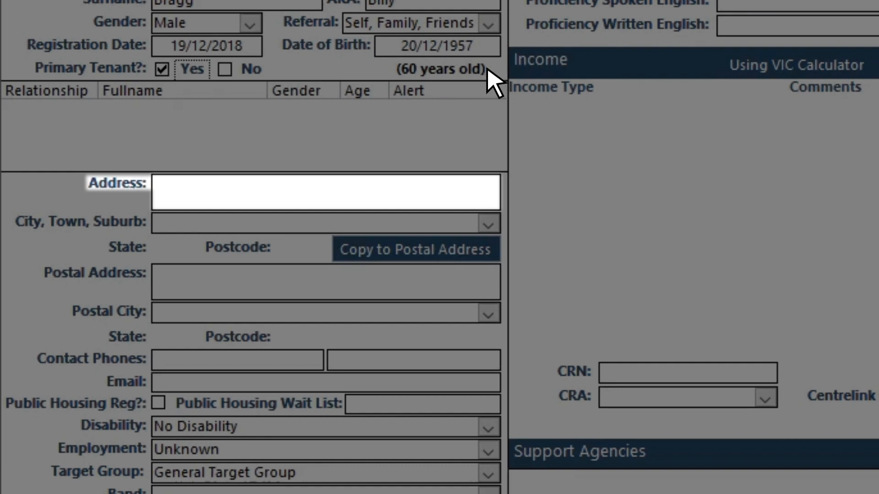
# - Enter the client's street address in the Address field
pyautogui.click(331, 183)
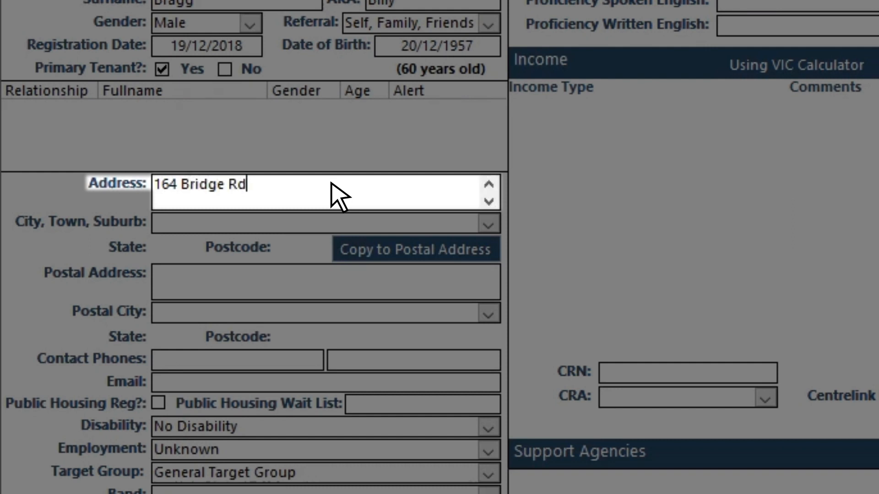
pyautogui.press('Tab')
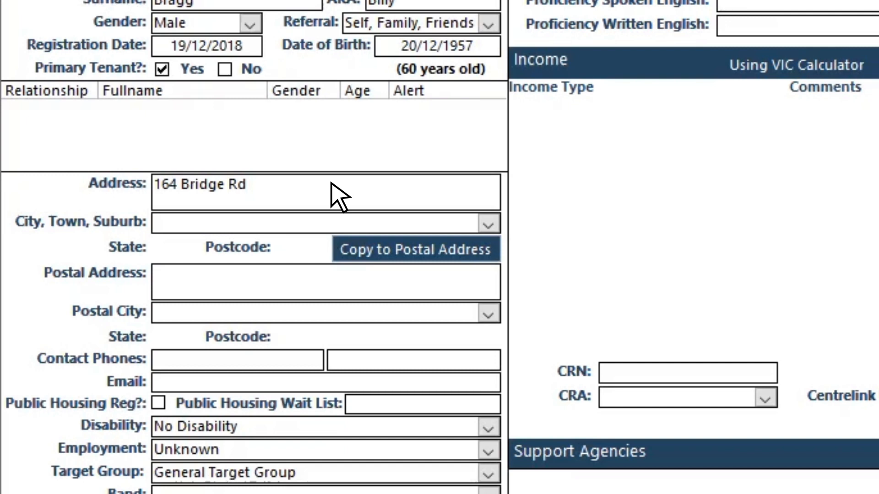
# - Enter the suburb to auto-fill state and postcode, then copy the address to postal fields
pyautogui.click(324, 224)
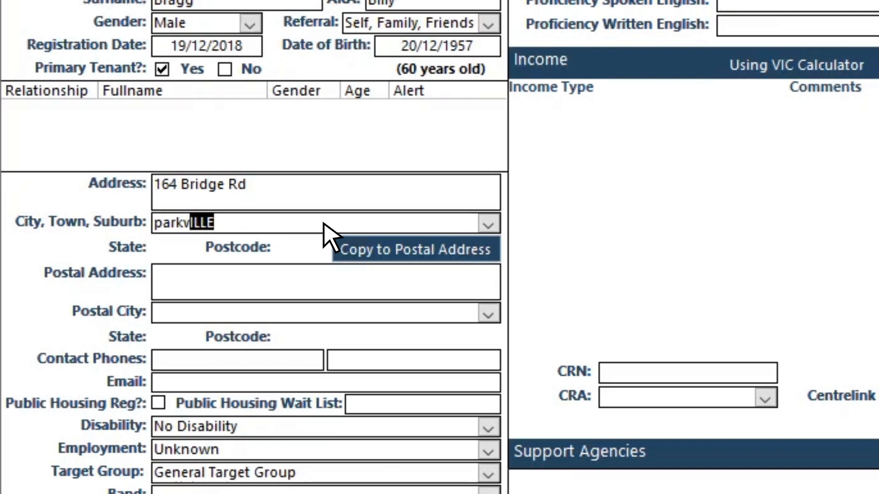
pyautogui.press('Tab')
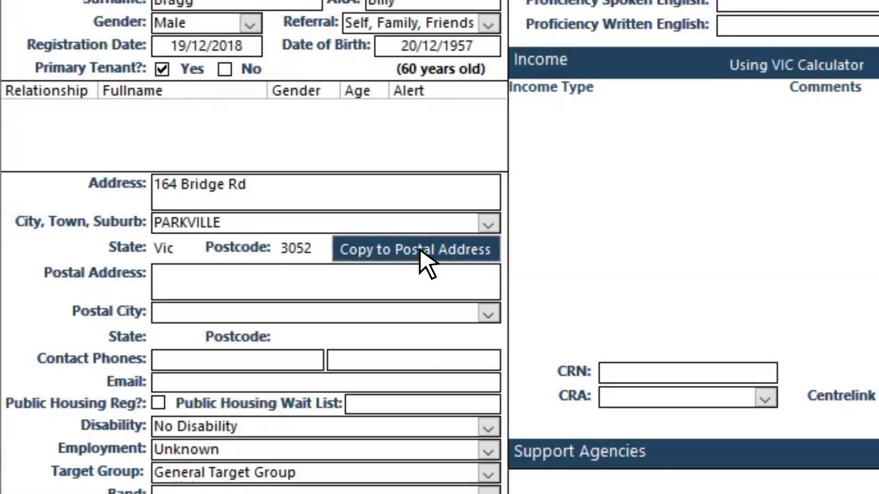
pyautogui.click(426, 251)
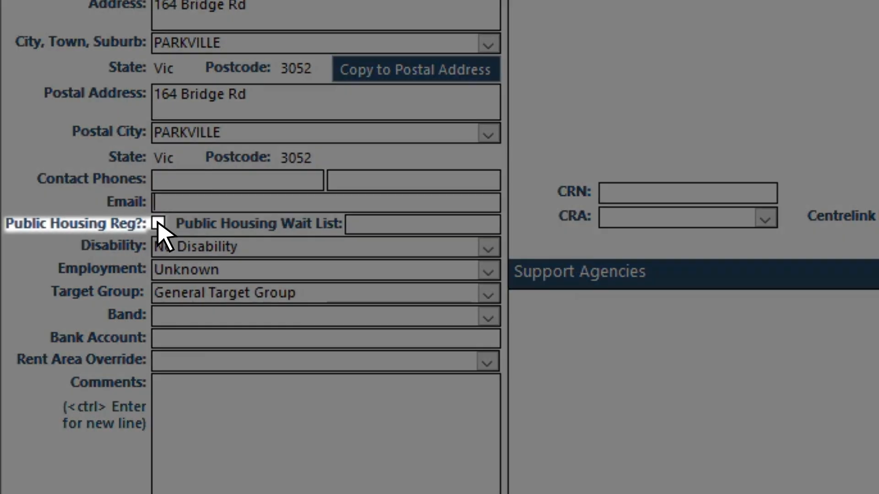
pyautogui.click(158, 223)
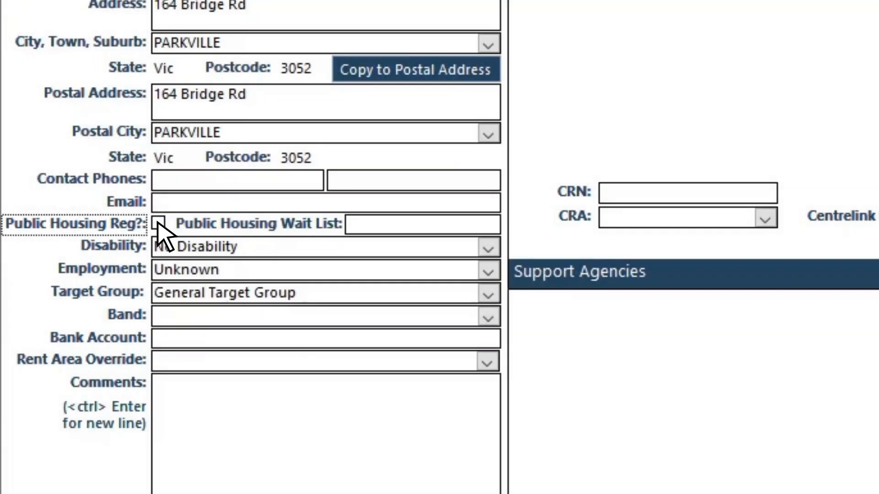
pyautogui.click(351, 225)
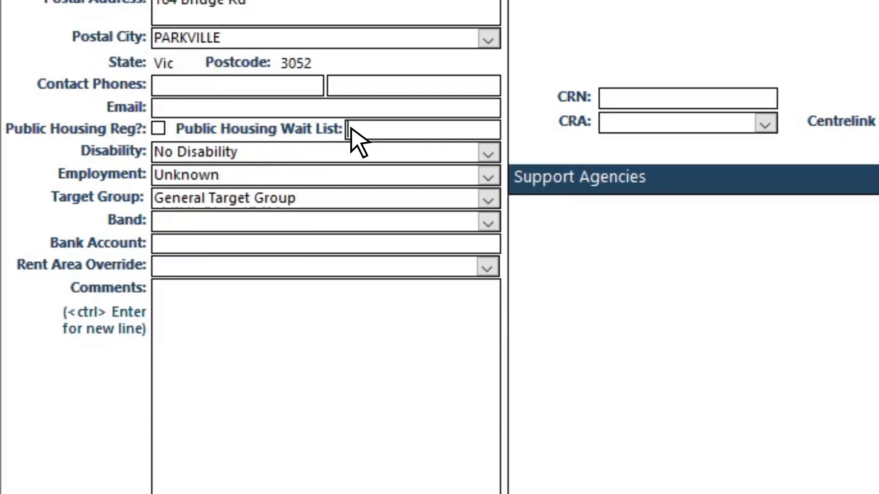
# - Set Target Group to Homeless, leaving No Disability and Unknown employment unchanged
pyautogui.click(488, 154)
pyautogui.click(488, 154)
pyautogui.click(488, 177)
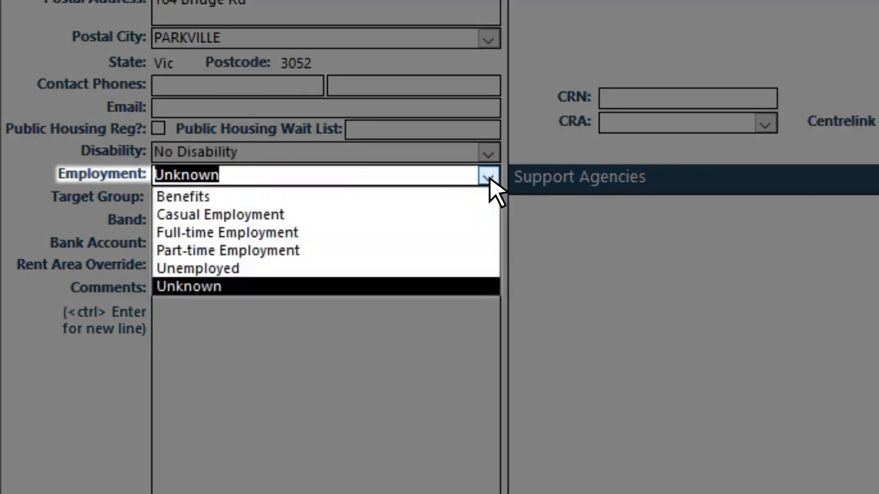
pyautogui.click(488, 178)
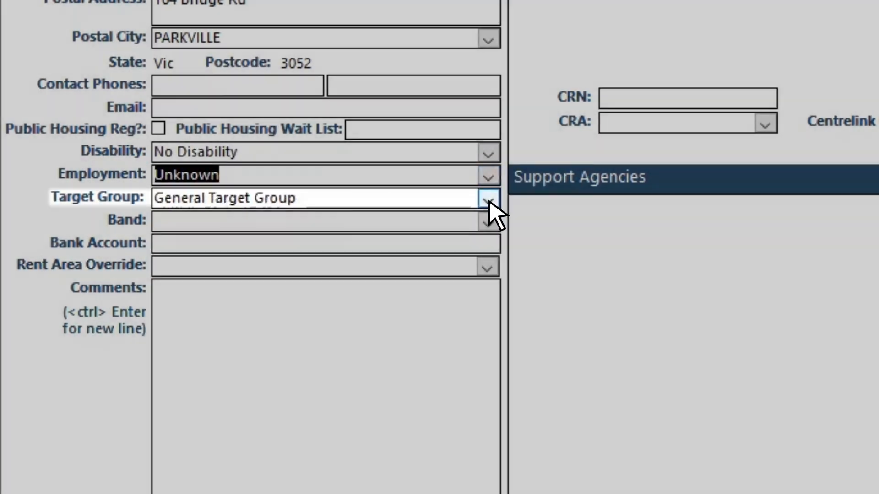
pyautogui.click(488, 201)
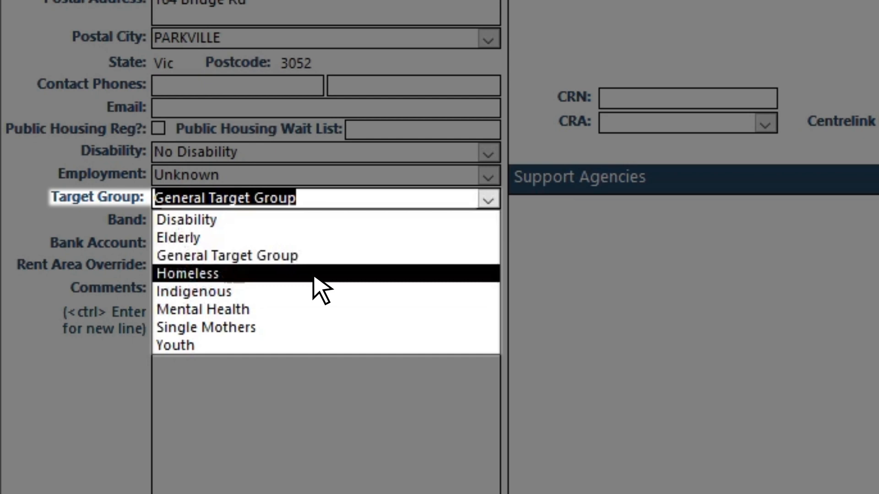
pyautogui.click(314, 277)
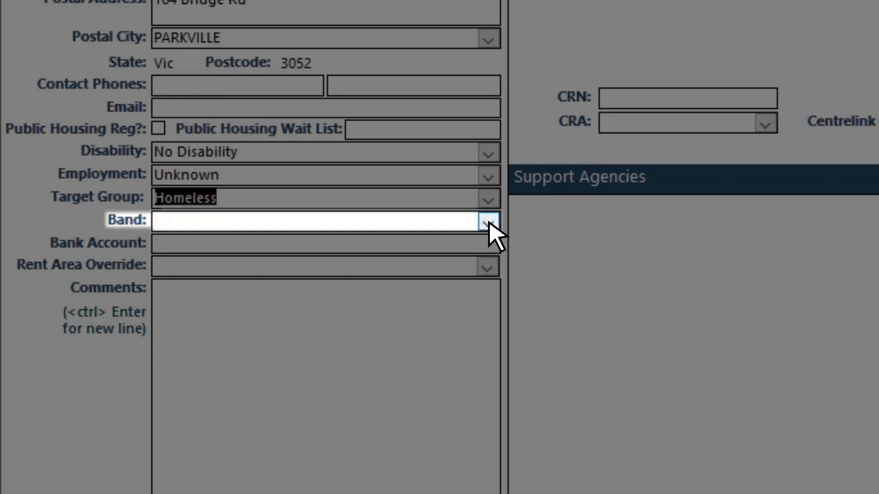
pyautogui.click(489, 222)
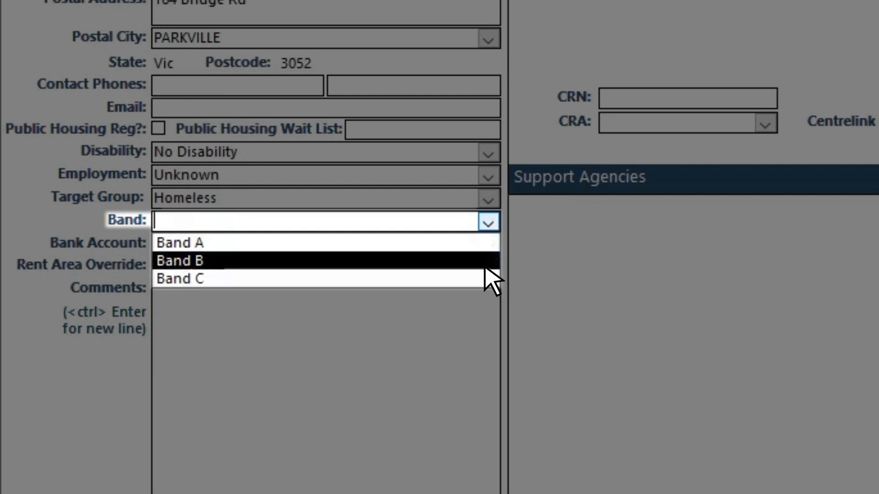
pyautogui.click(488, 222)
pyautogui.click(156, 244)
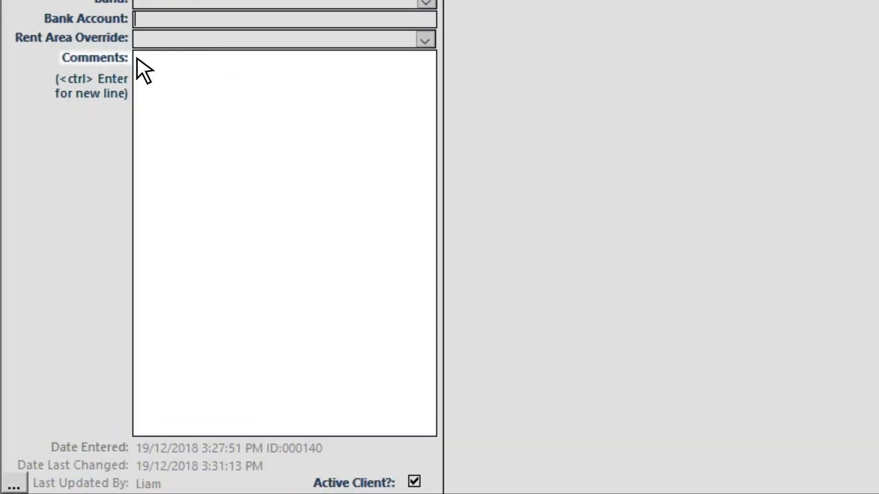
pyautogui.click(157, 289)
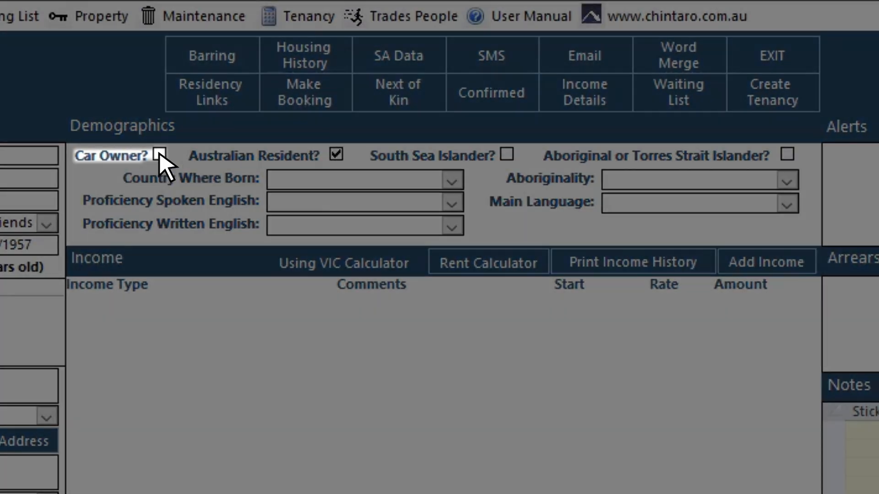
pyautogui.click(159, 155)
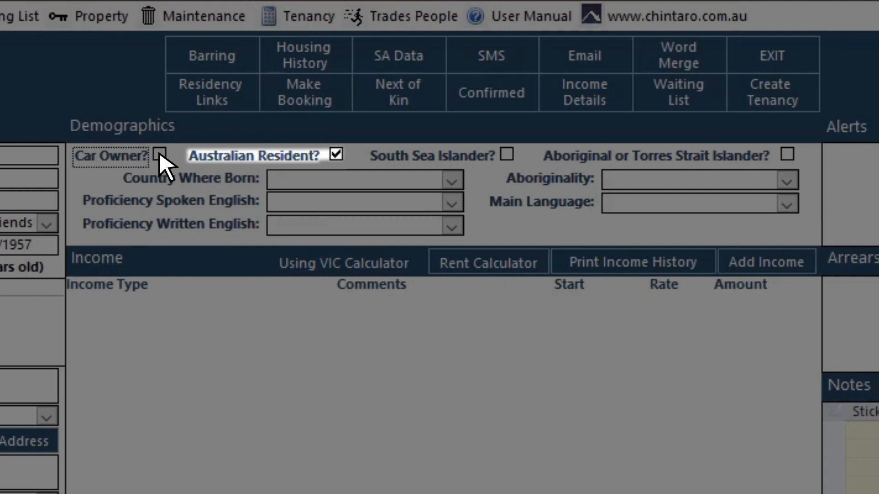
pyautogui.click(337, 155)
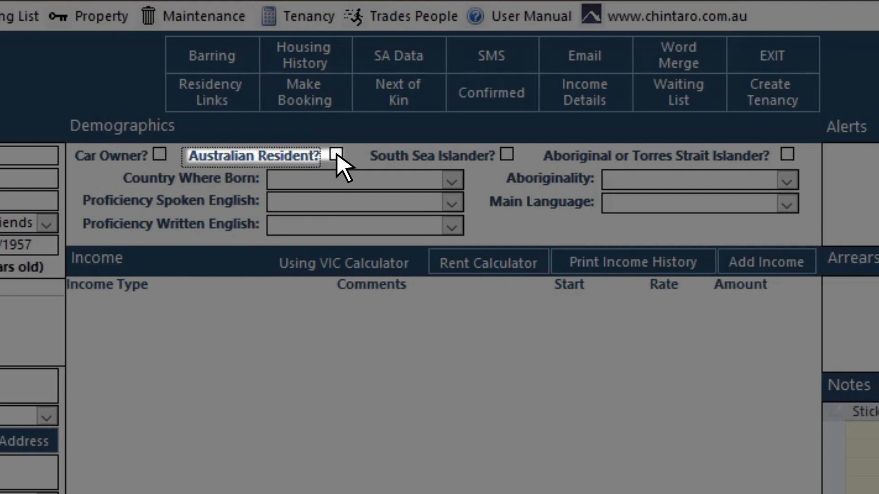
pyautogui.click(337, 155)
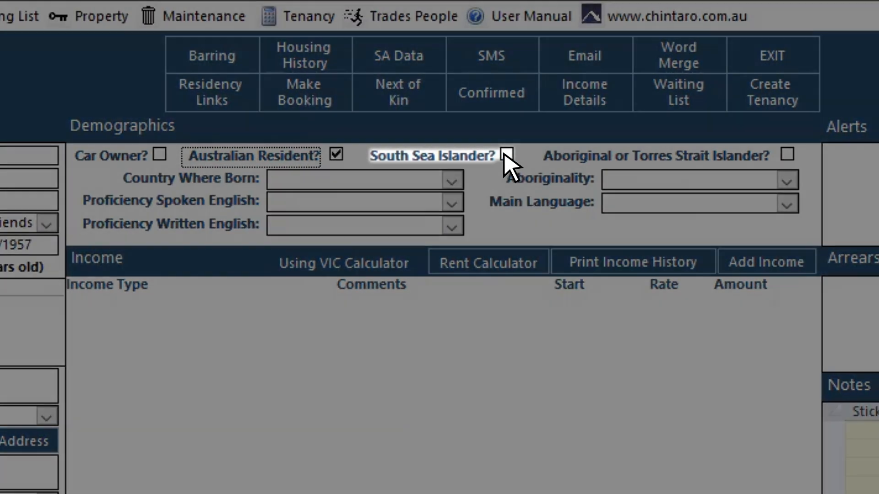
pyautogui.click(507, 155)
pyautogui.click(507, 155)
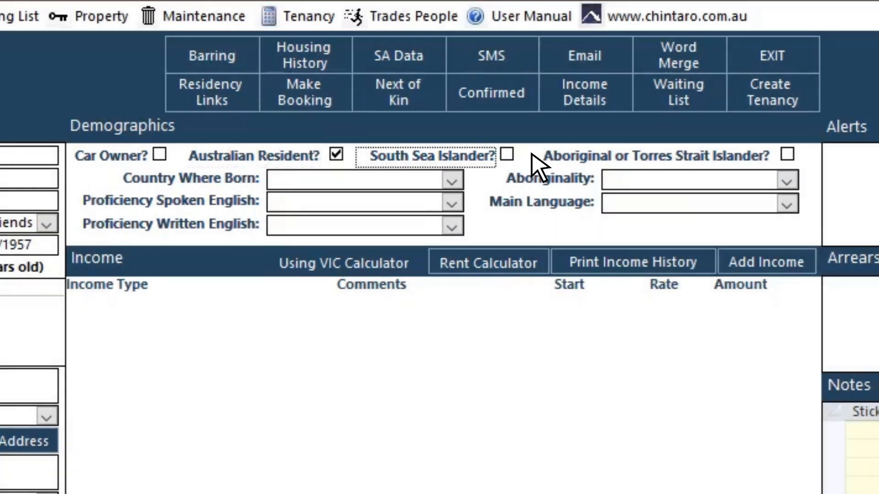
pyautogui.click(787, 155)
pyautogui.click(787, 155)
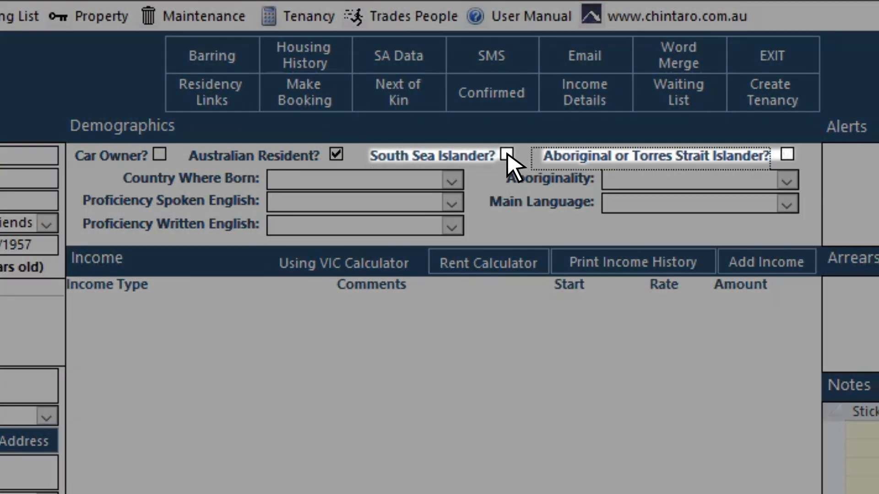
pyautogui.click(507, 155)
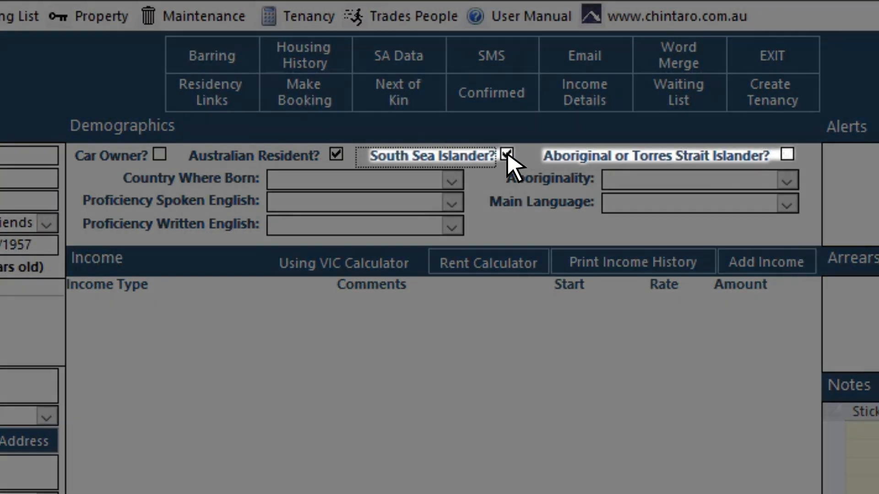
pyautogui.click(787, 156)
pyautogui.click(507, 155)
pyautogui.click(787, 155)
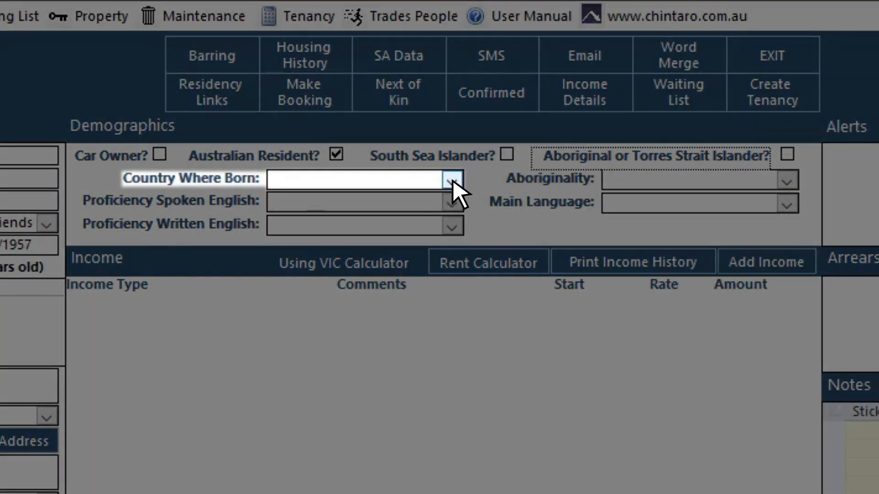
# - Set country of birth to Australia and spoken and written English proficiency to Good
pyautogui.click(452, 181)
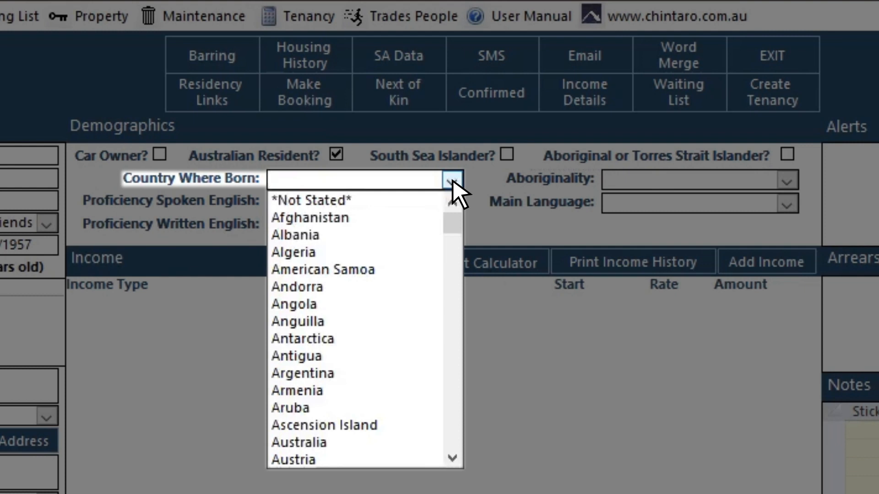
pyautogui.click(412, 443)
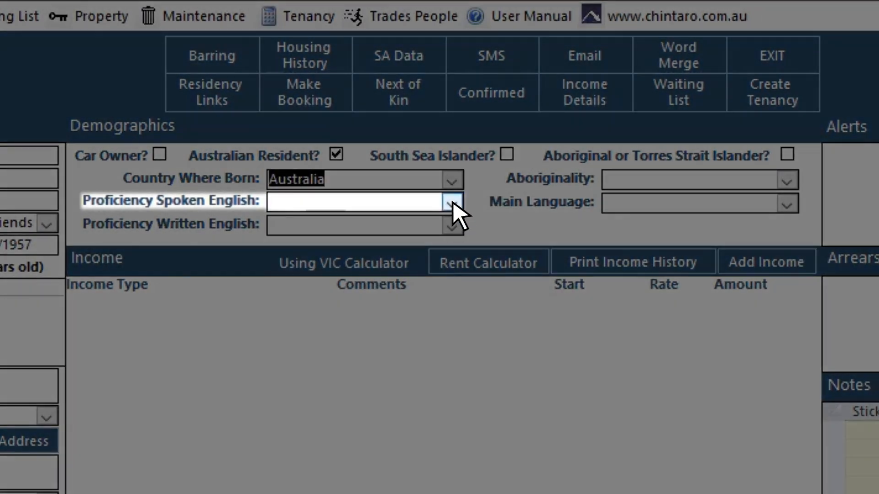
pyautogui.click(452, 203)
pyautogui.click(453, 222)
pyautogui.click(452, 225)
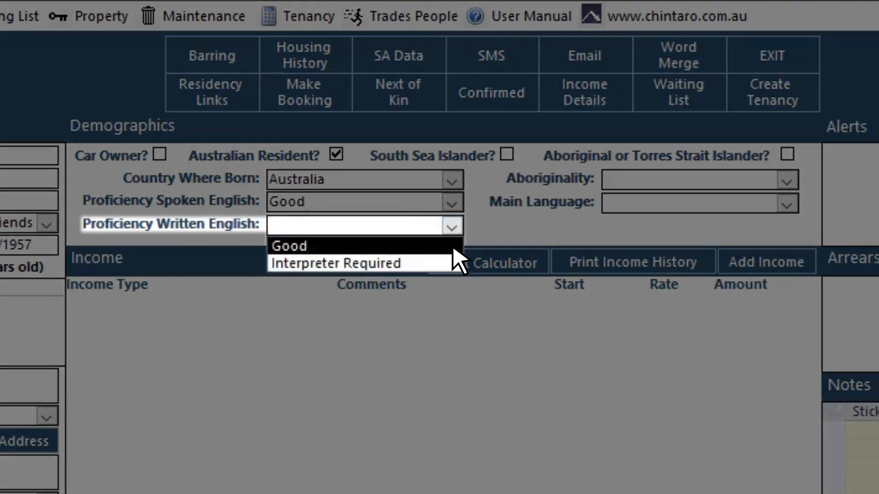
pyautogui.click(453, 247)
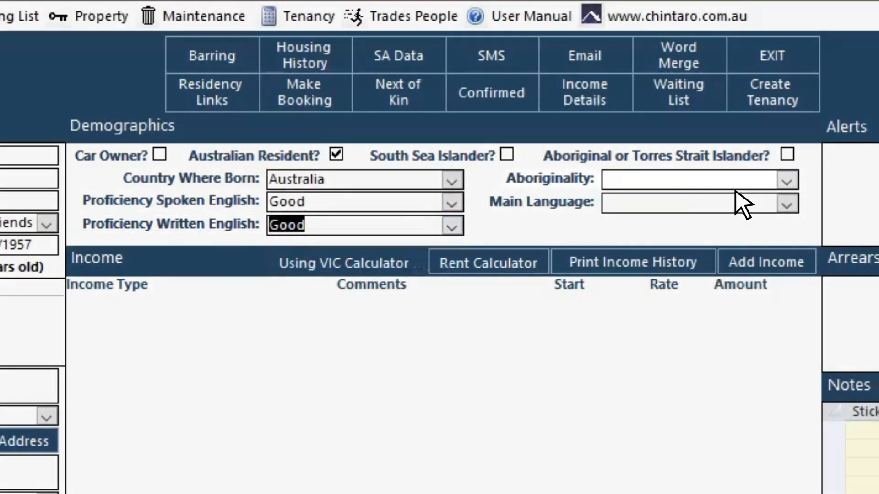
# - Set Aboriginality to Neither and main language to English
pyautogui.click(787, 182)
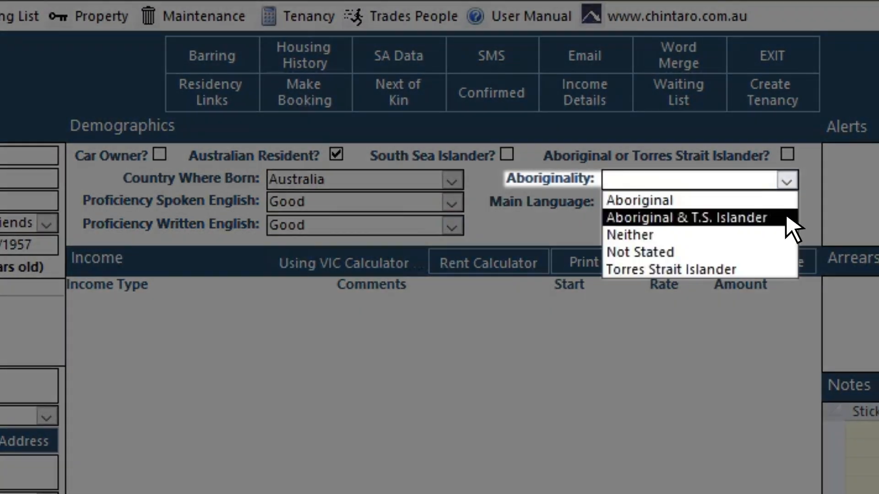
pyautogui.click(785, 235)
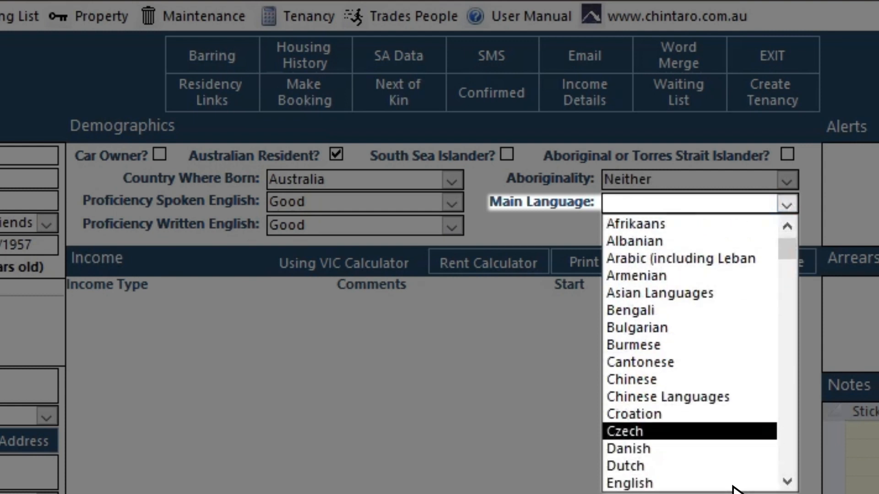
pyautogui.click(731, 466)
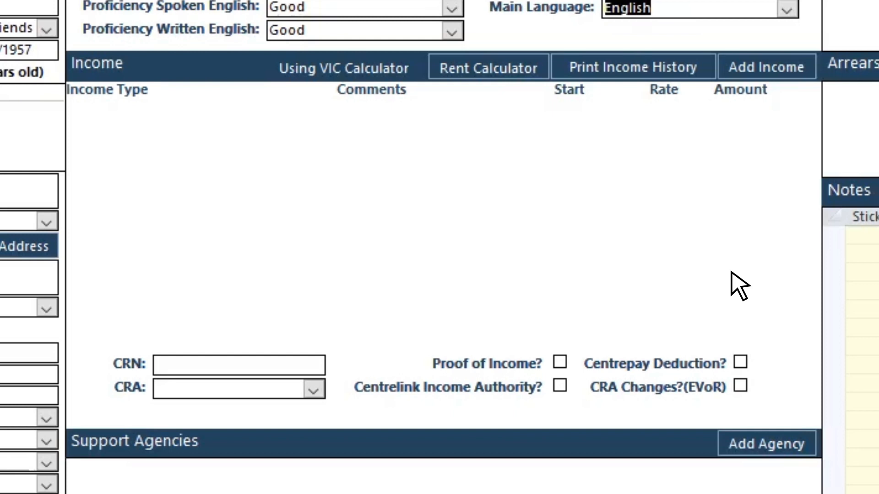
pyautogui.click(205, 364)
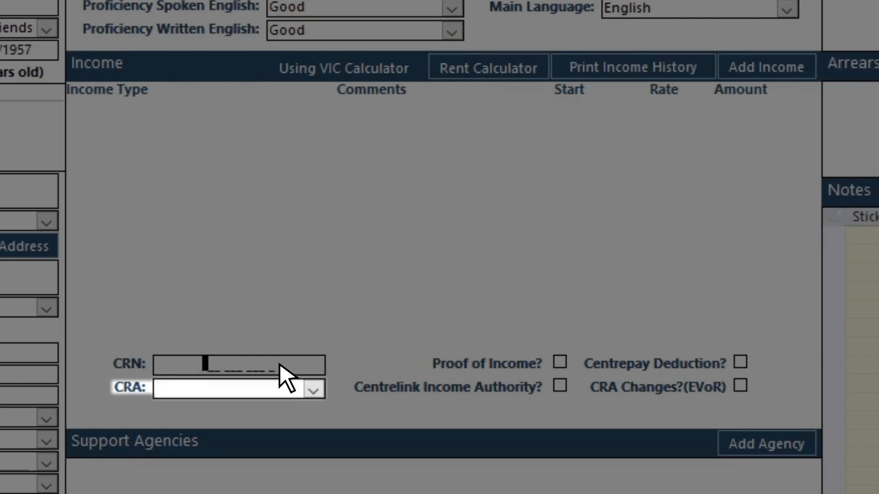
pyautogui.click(313, 389)
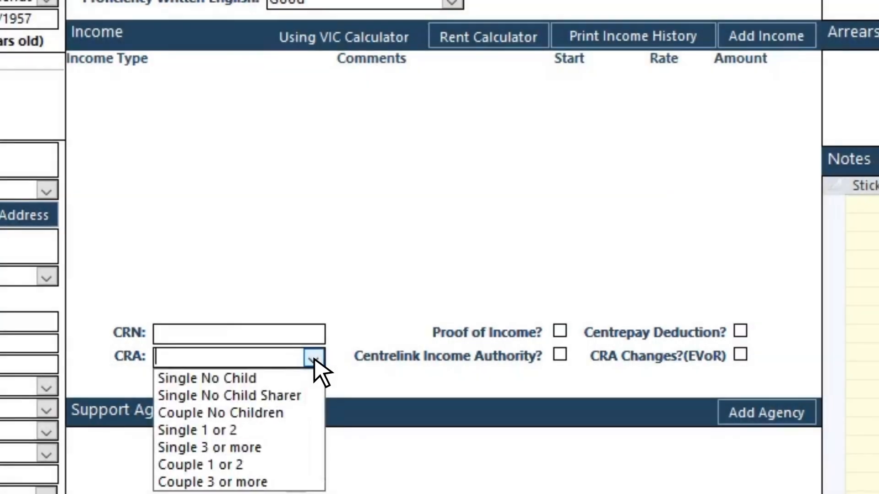
pyautogui.click(313, 359)
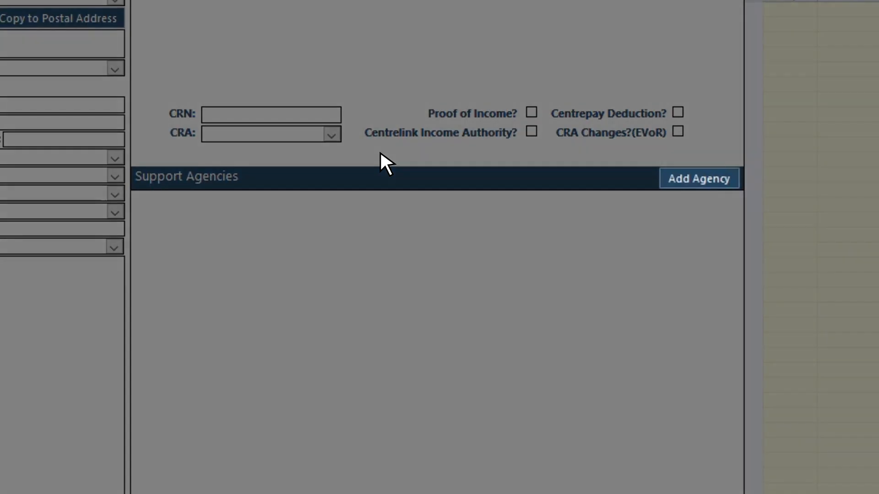
# - Add a support agency, entering 'The Smith Family' as a name not yet in the list
pyautogui.click(702, 179)
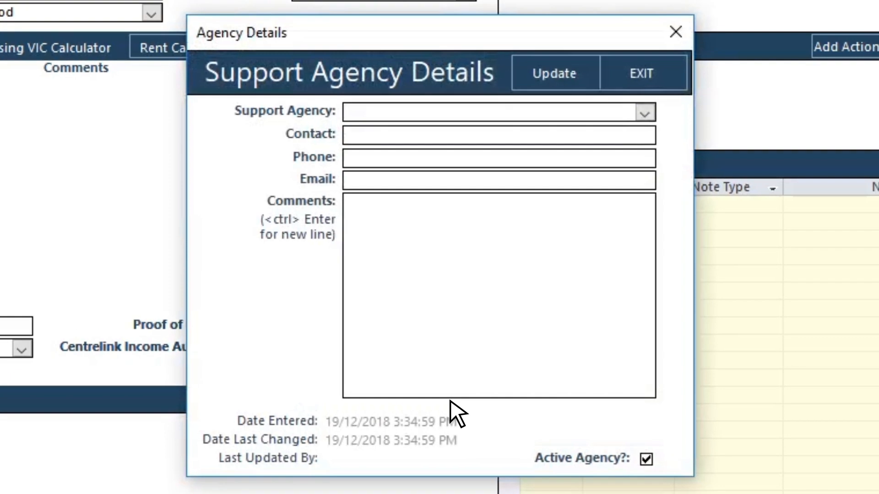
pyautogui.click(646, 113)
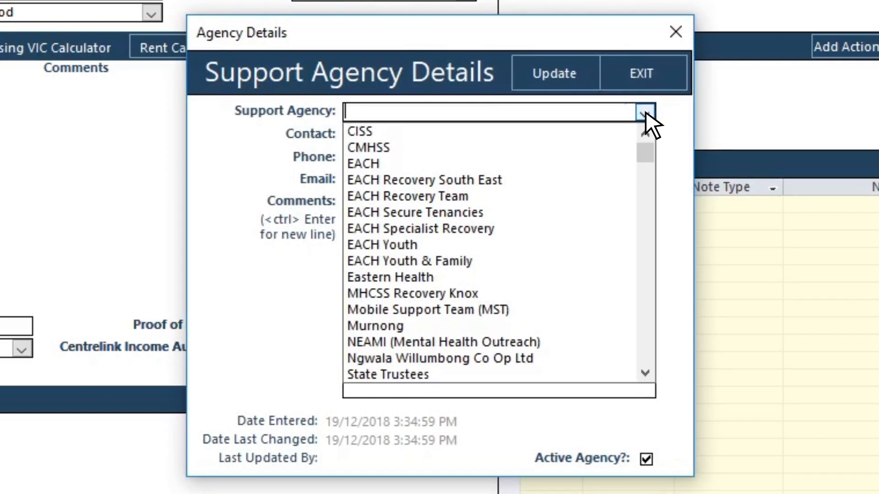
pyautogui.click(646, 114)
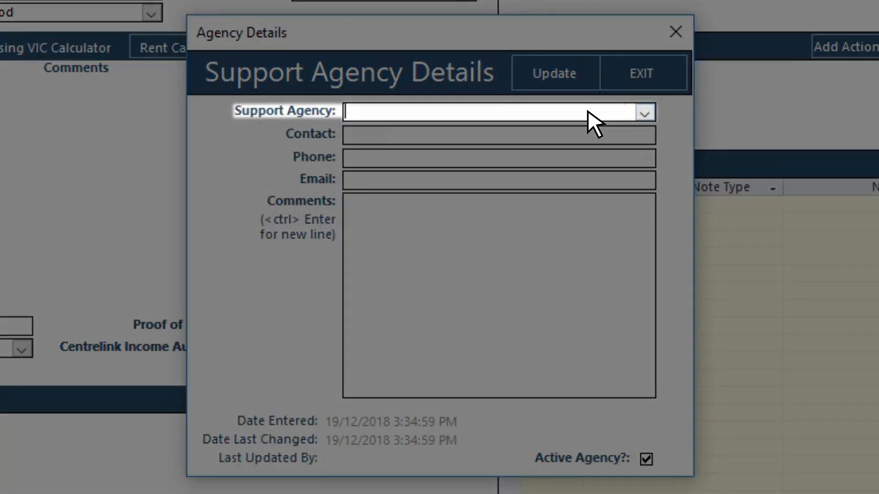
pyautogui.write('The Smith Family')
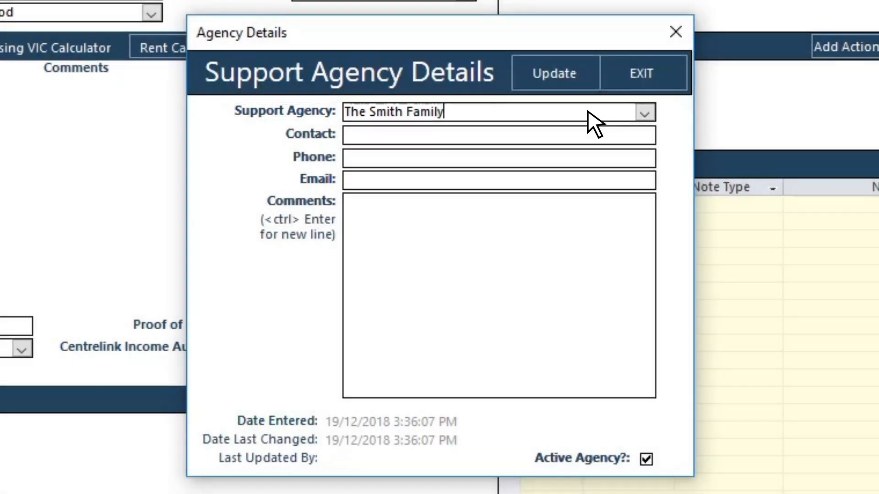
pyautogui.click(502, 137)
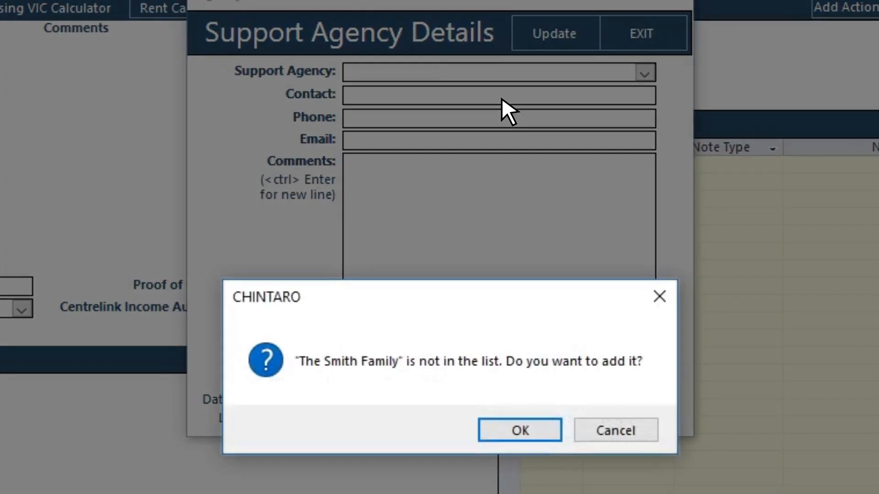
# - Confirm The Smith Family as a new agency, leaving contact, phone and email blank, and update
pyautogui.click(523, 431)
pyautogui.click(540, 231)
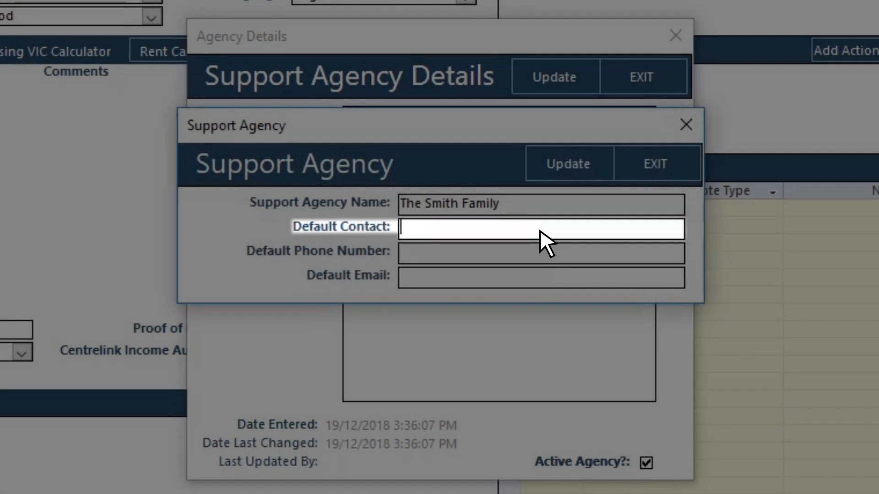
pyautogui.click(537, 253)
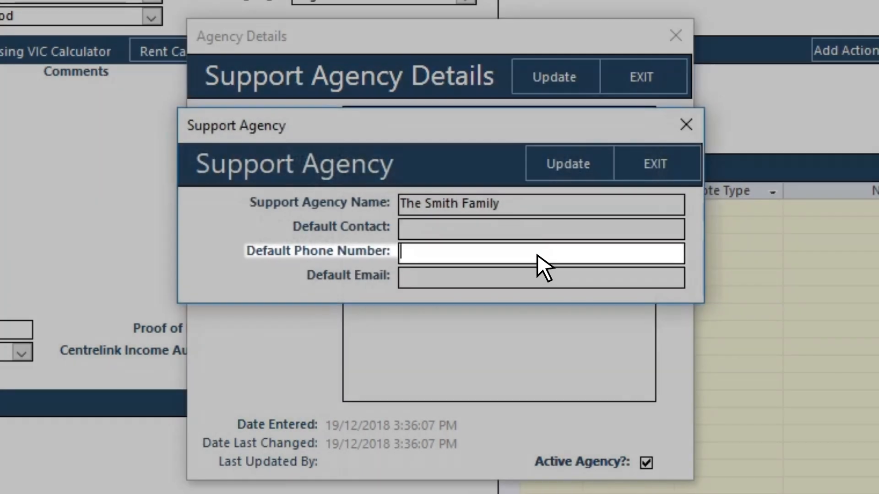
pyautogui.click(534, 274)
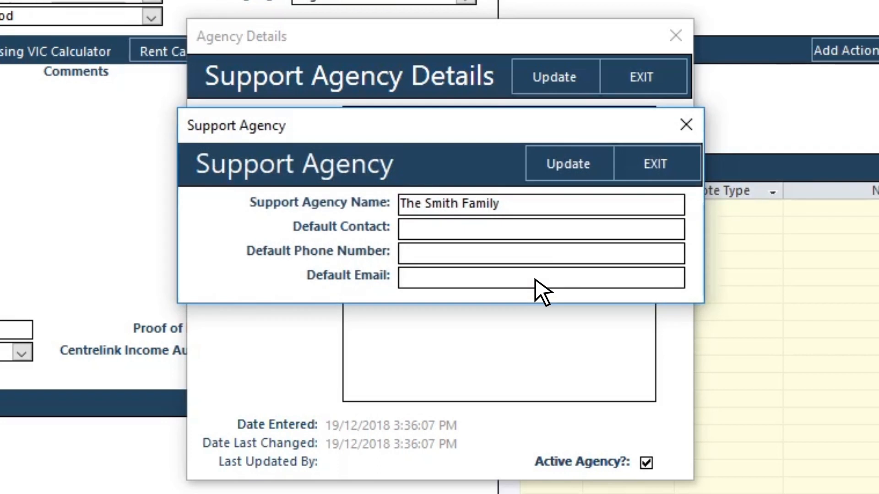
pyautogui.click(569, 168)
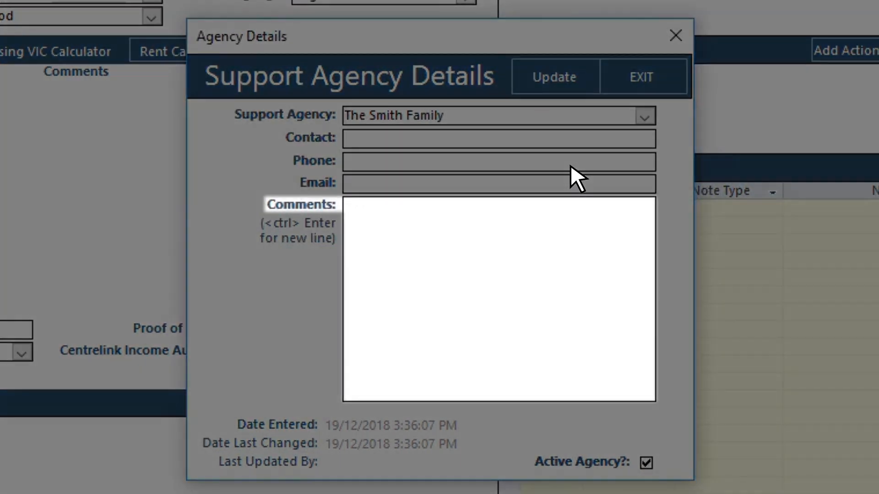
# - Save The Smith Family agency with comment 'Providing Counselling' and exit to Manage Clients, record 104 of 104
pyautogui.click(485, 205)
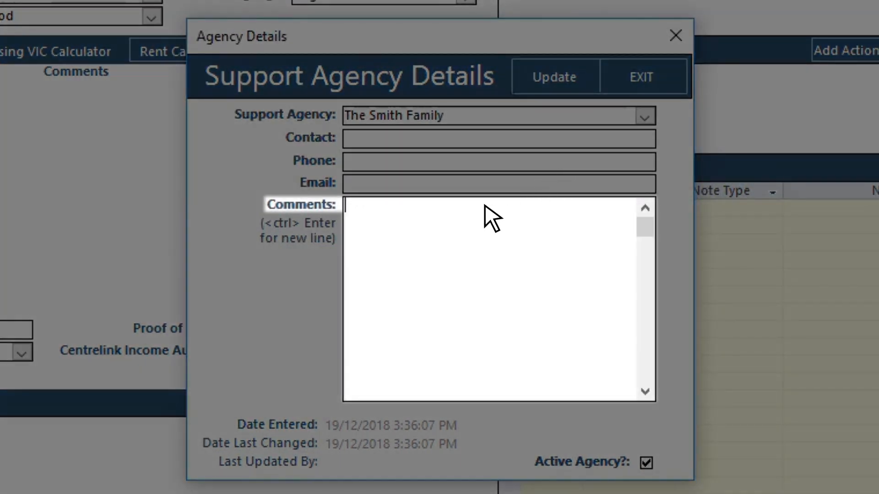
pyautogui.write('Providing ')
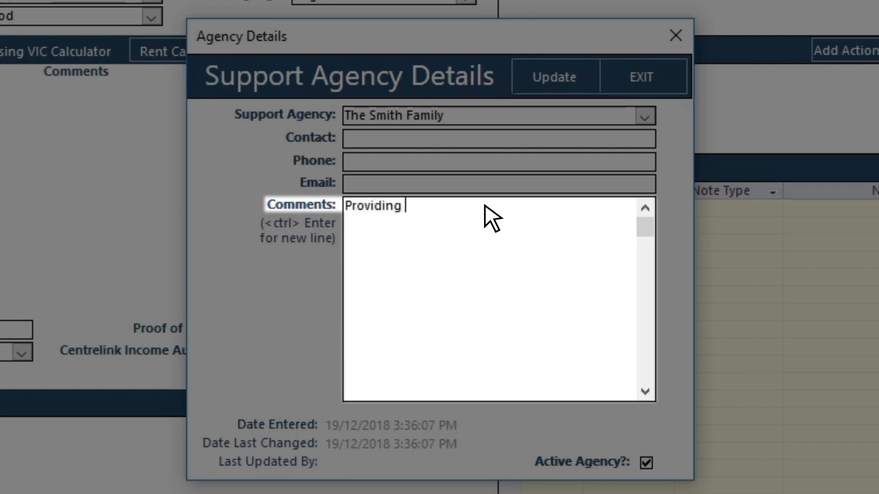
pyautogui.write('Counselling')
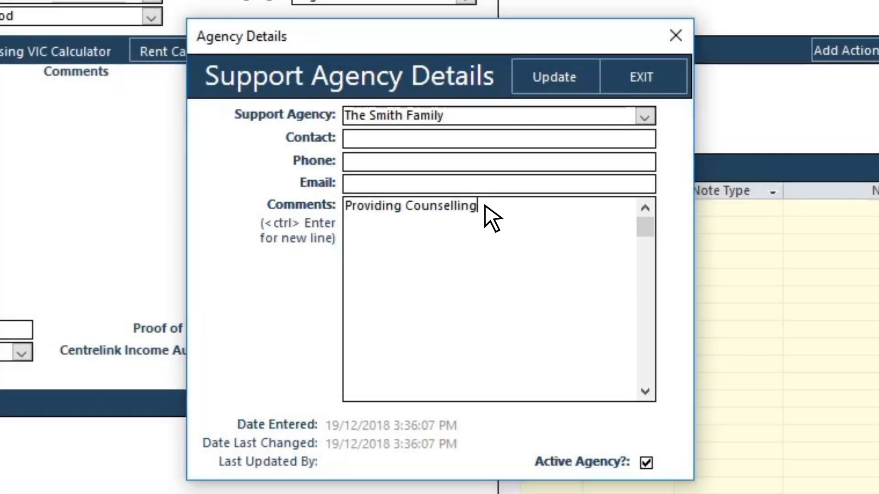
pyautogui.click(554, 77)
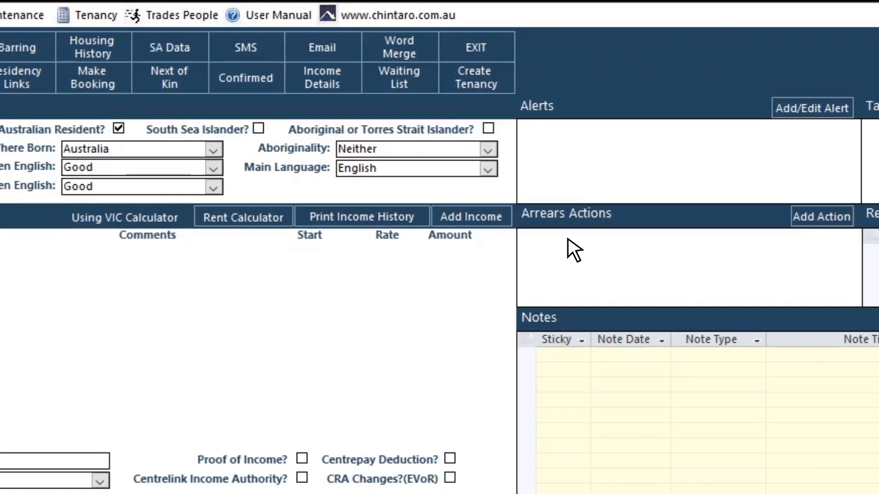
pyautogui.click(445, 37)
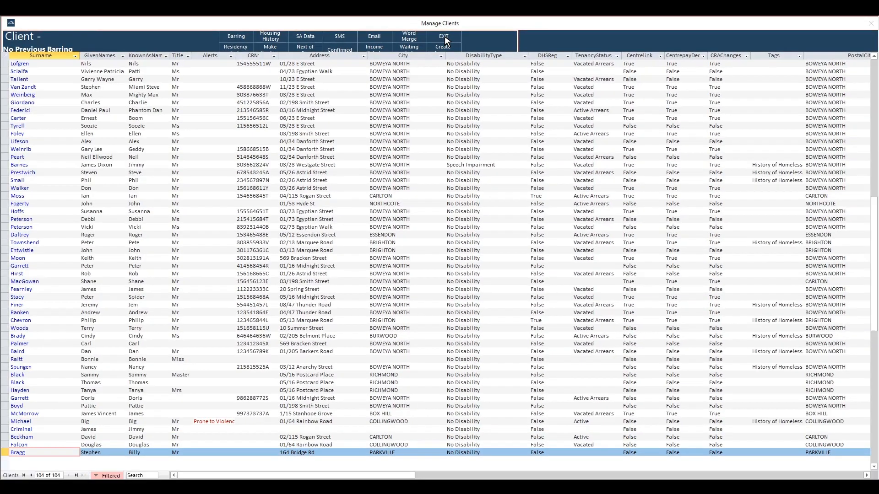